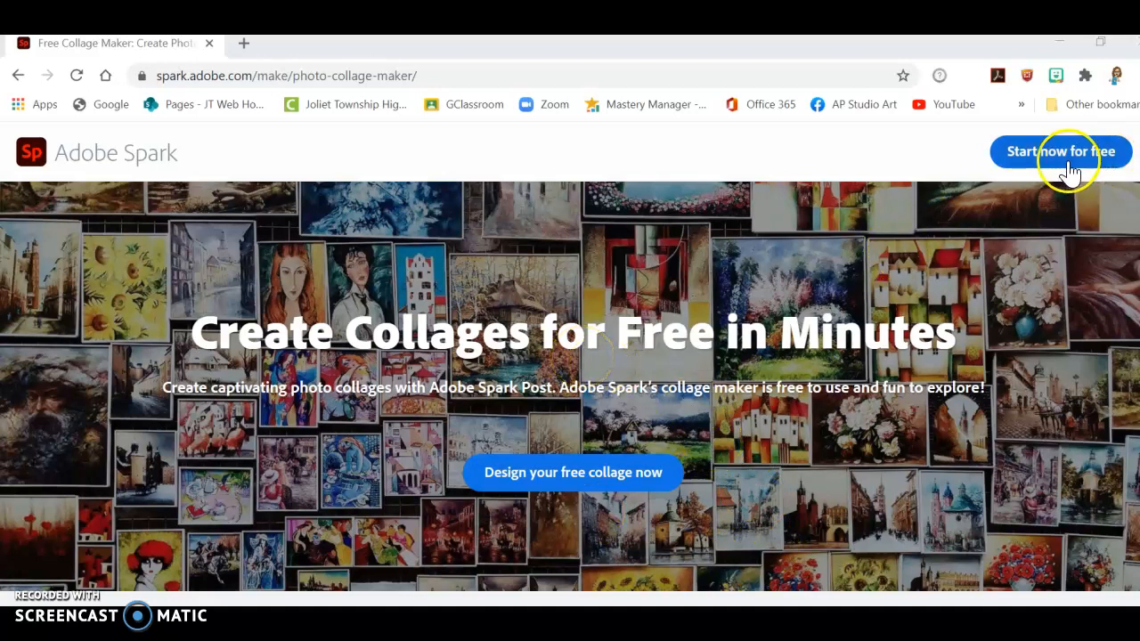
# - Start designing a free photo collage with the popular Landscape 3:2 size
pyautogui.click(577, 482)
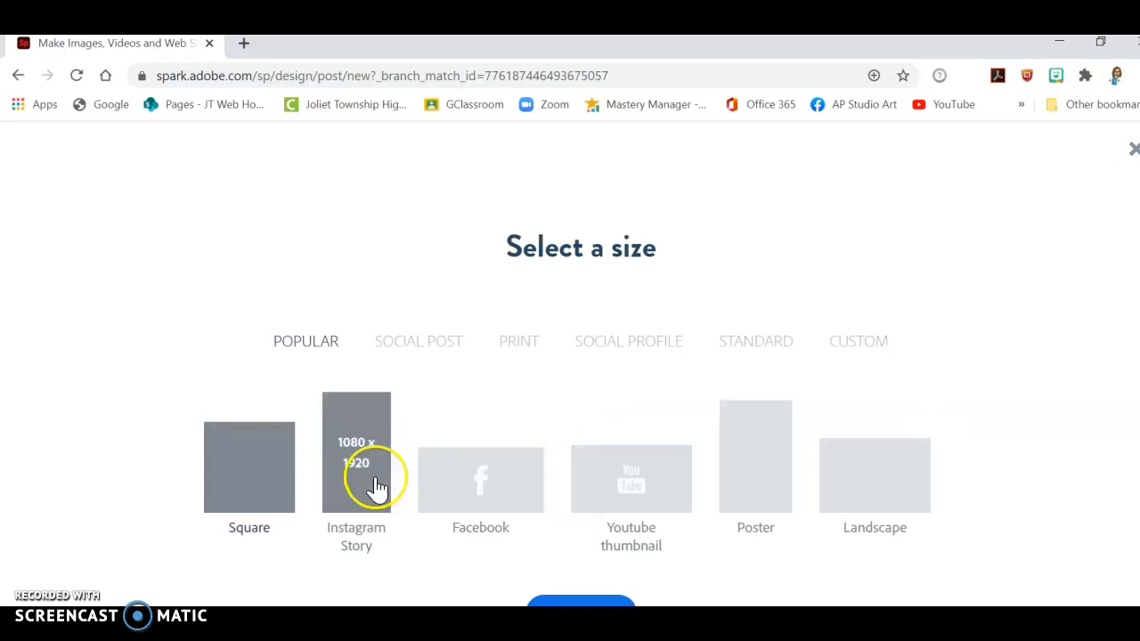
pyautogui.click(896, 503)
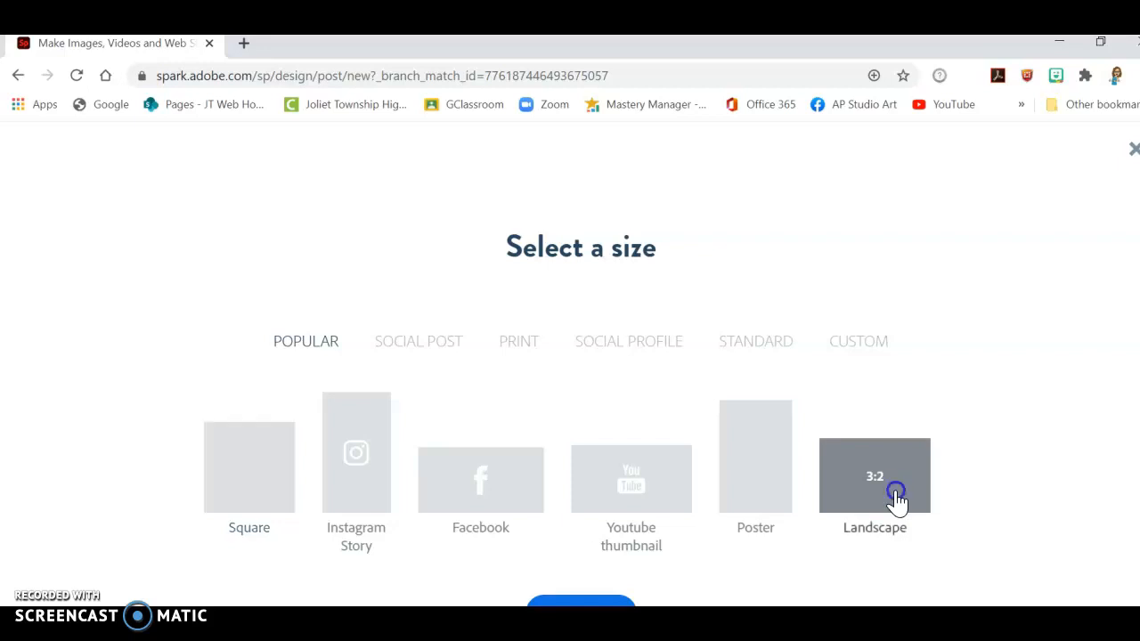
pyautogui.click(897, 503)
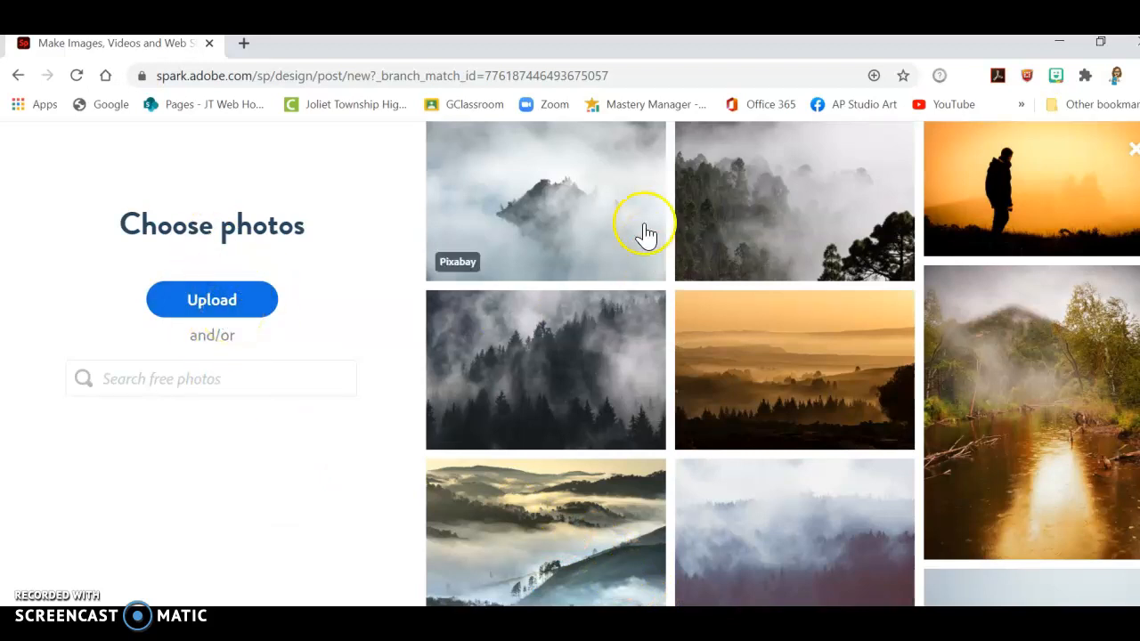
# - Add six free photos to the collage: misty peak, orange valley, foggy hills, sunlit river, castle in fog and wooden pier
pyautogui.click(578, 213)
pyautogui.click(755, 356)
pyautogui.click(624, 488)
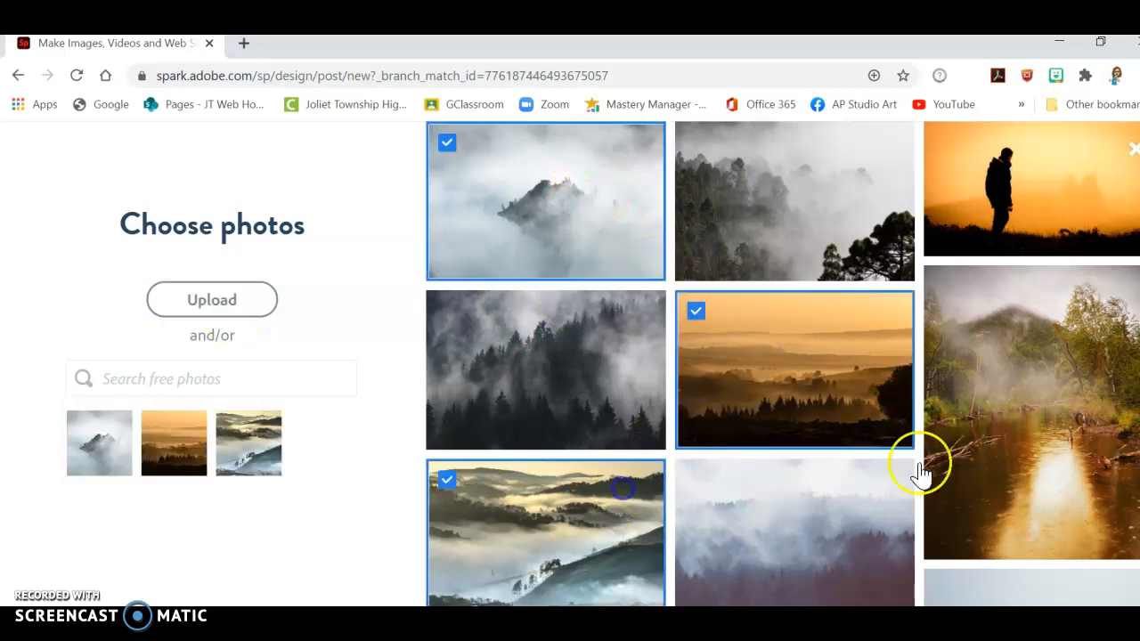
pyautogui.click(985, 444)
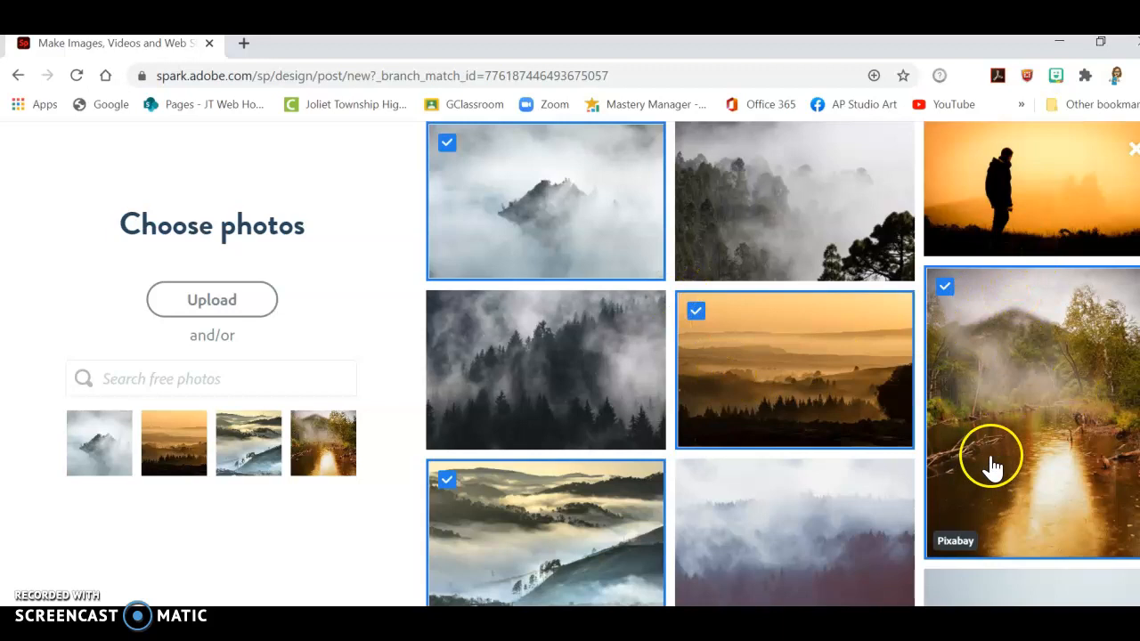
pyautogui.scroll(-5, 989, 460)
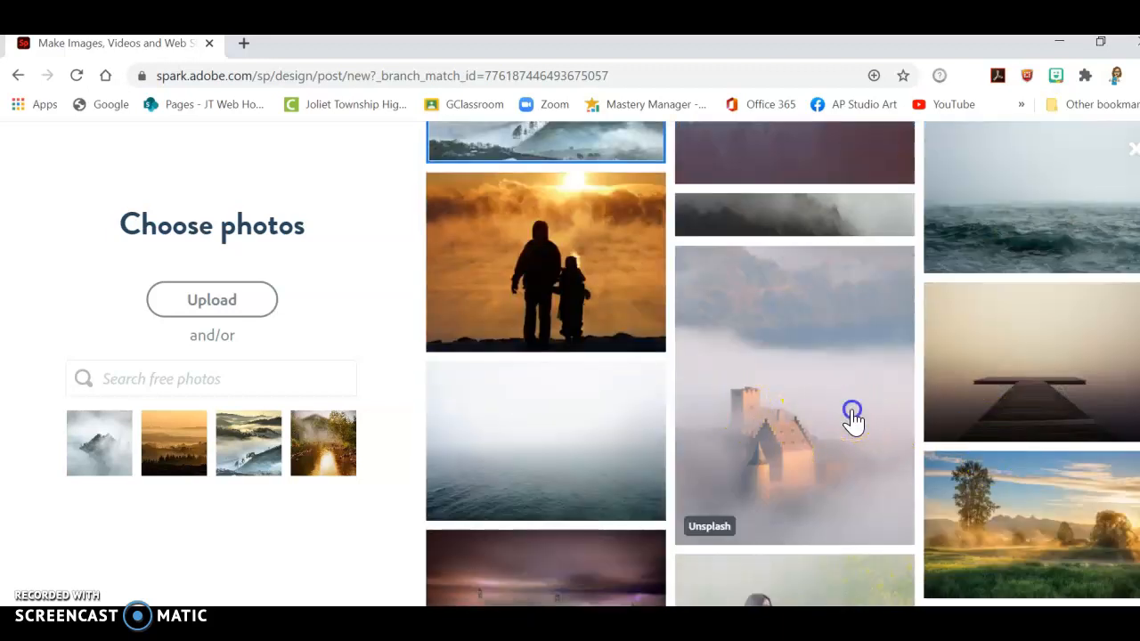
pyautogui.click(853, 416)
pyautogui.click(1003, 397)
pyautogui.scroll(5, 988, 423)
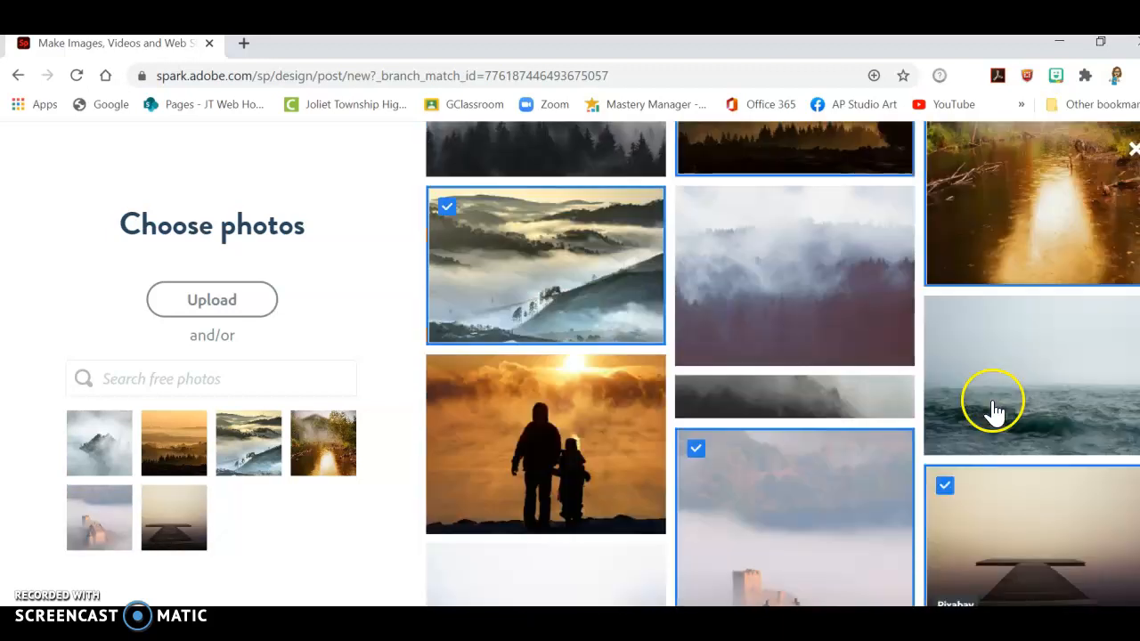
pyautogui.click(221, 591)
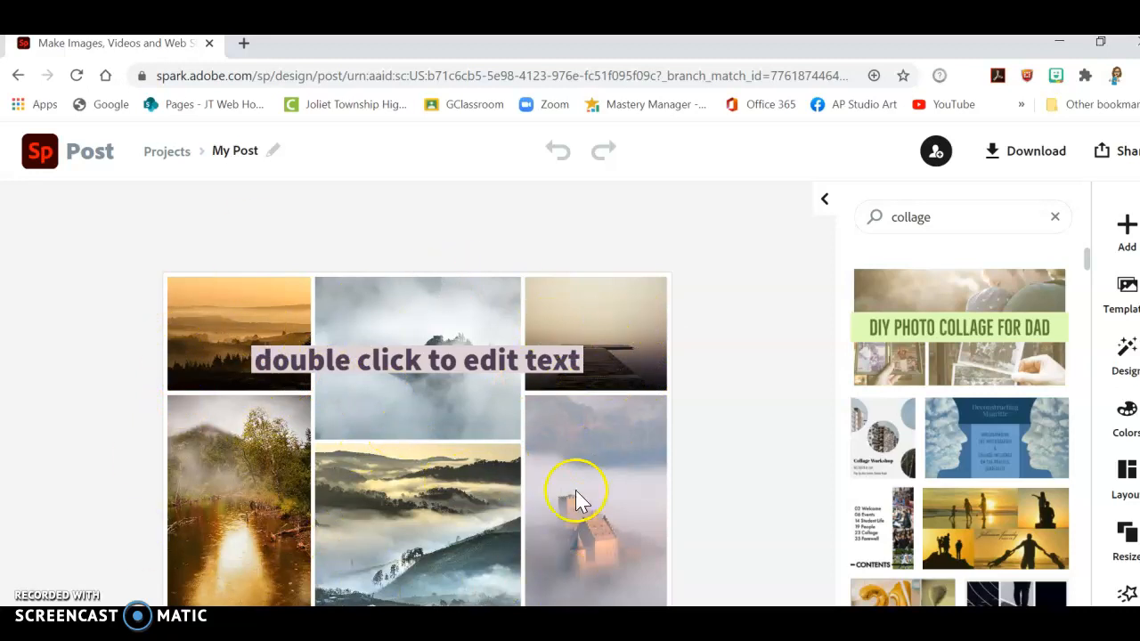
# - Replace the collage's placeholder text with the title "Side Lighting"
pyautogui.click(431, 359)
pyautogui.doubleClick(491, 356)
pyautogui.doubleClick(493, 361)
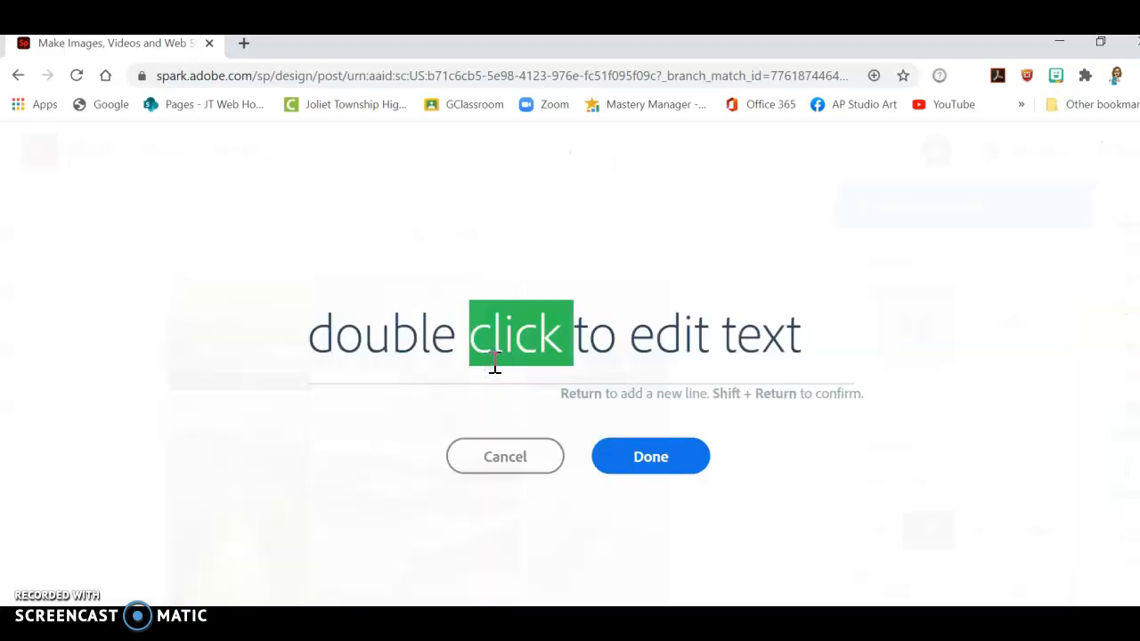
pyautogui.moveTo(819, 333); pyautogui.dragTo(178, 306)
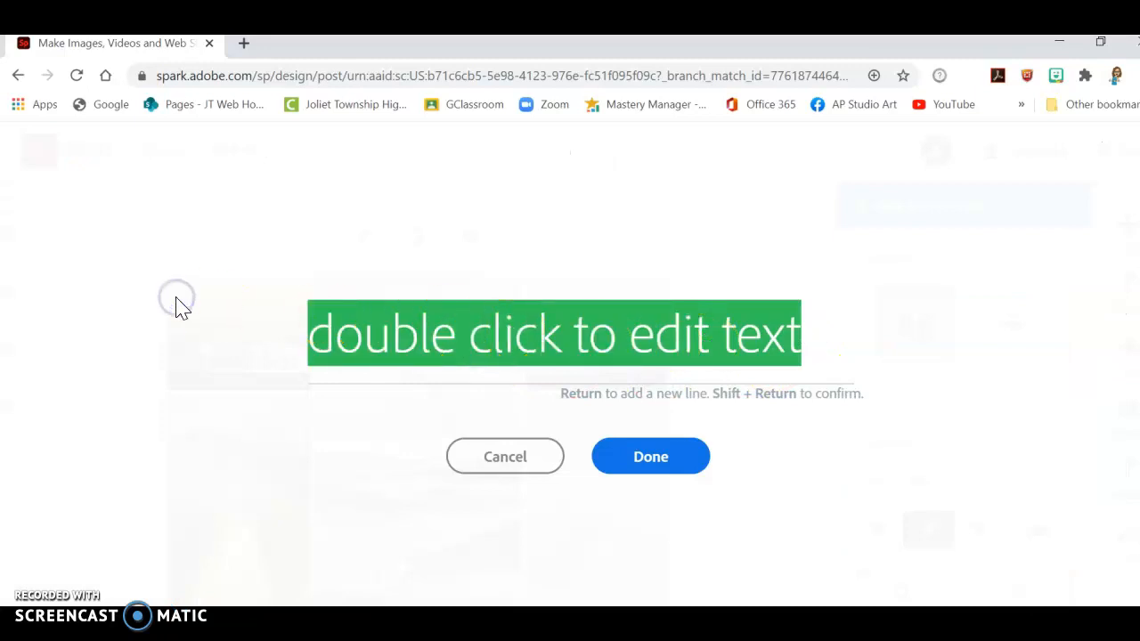
pyautogui.write('Side Lighting')
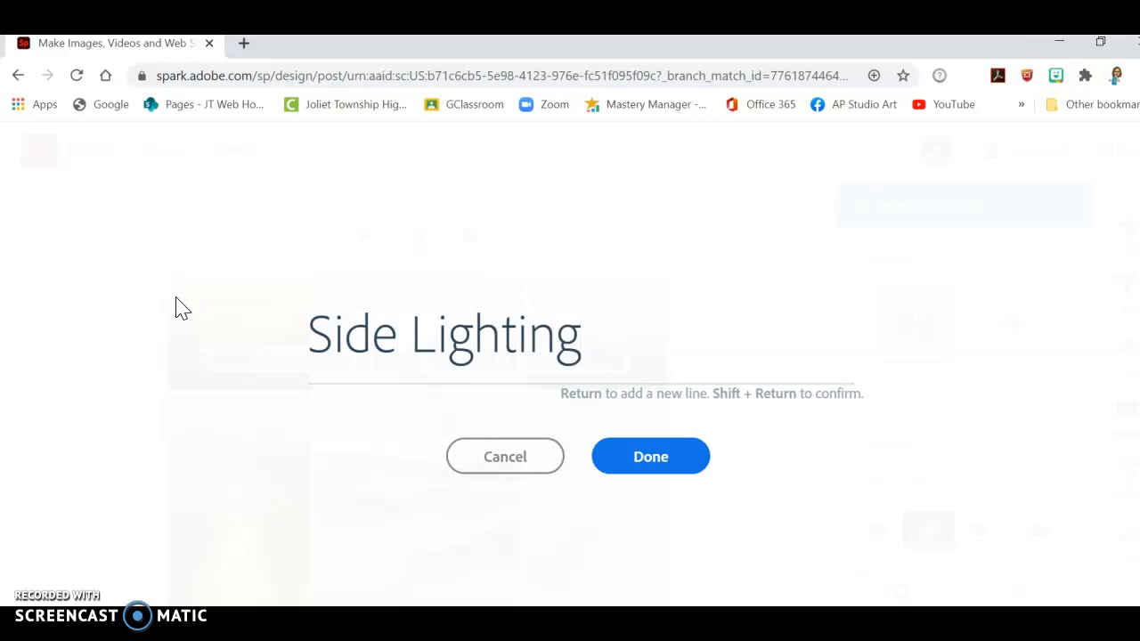
pyautogui.click(656, 461)
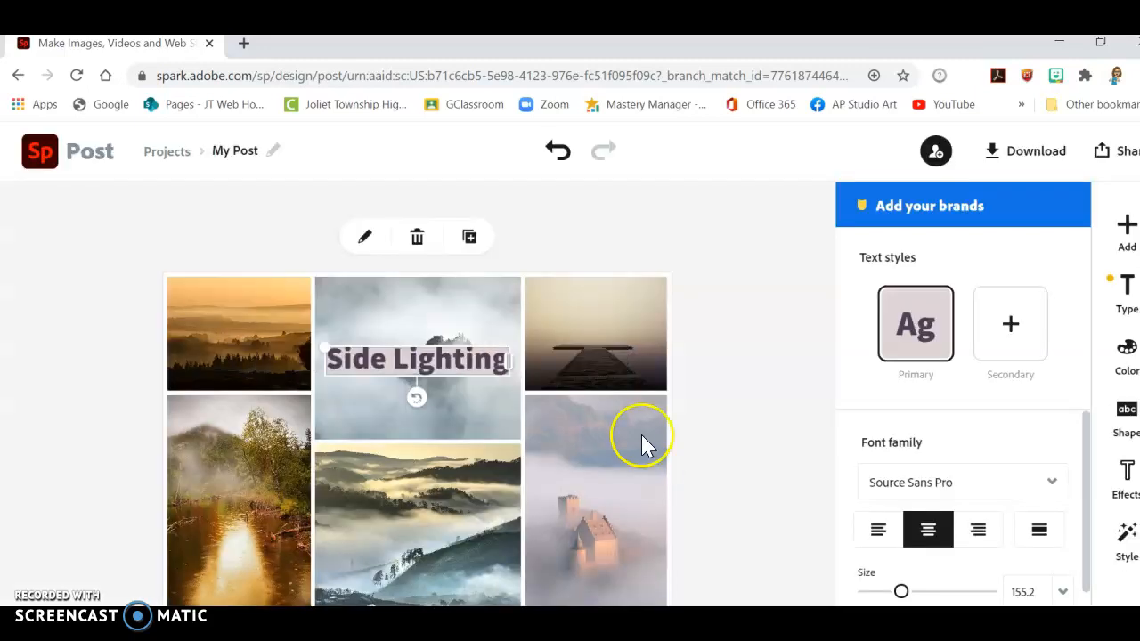
# - Reduce the Side Lighting title to size 97 and place it along the lower edge of the orange valley photo
pyautogui.moveTo(420, 358); pyautogui.dragTo(185, 383)
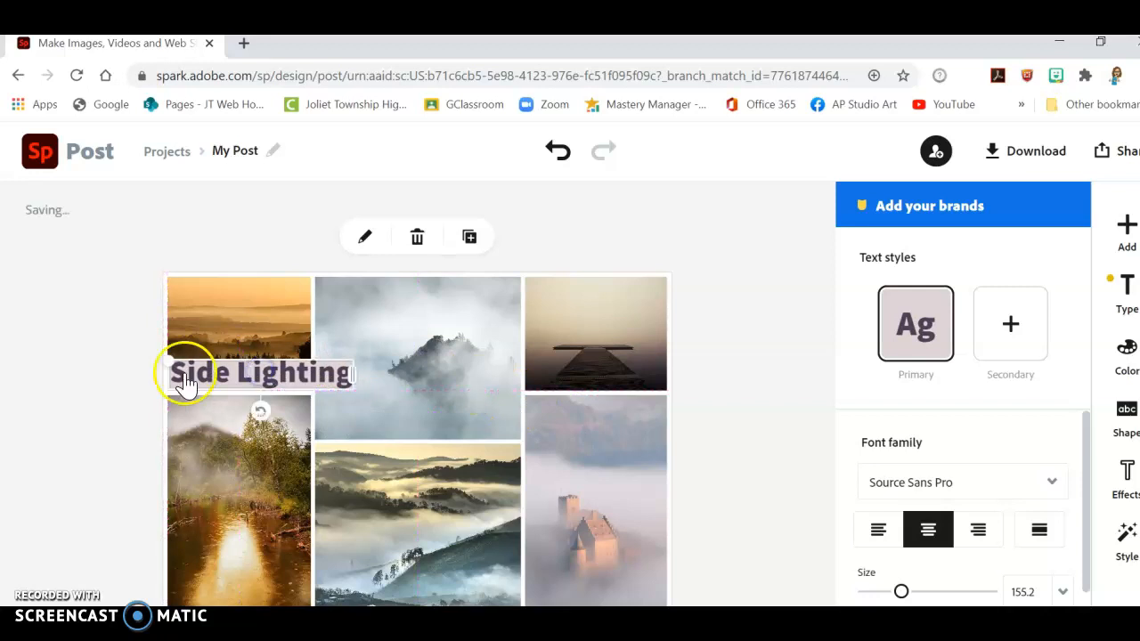
pyautogui.scroll(-1, 965, 517)
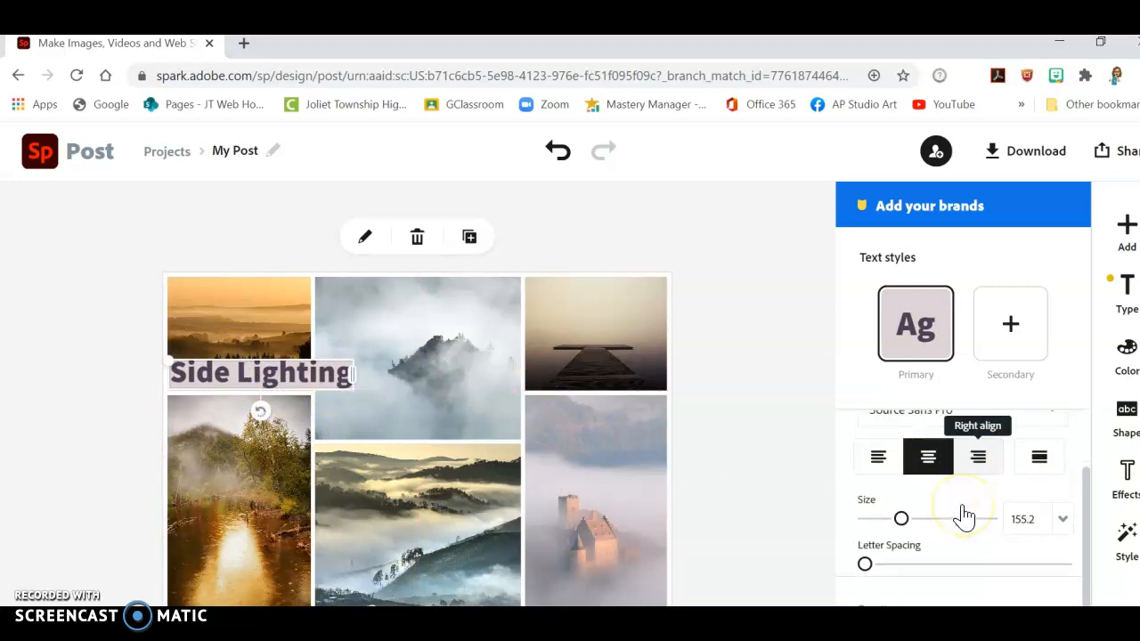
pyautogui.moveTo(901, 520); pyautogui.dragTo(888, 528)
pyautogui.moveTo(265, 378); pyautogui.dragTo(247, 384)
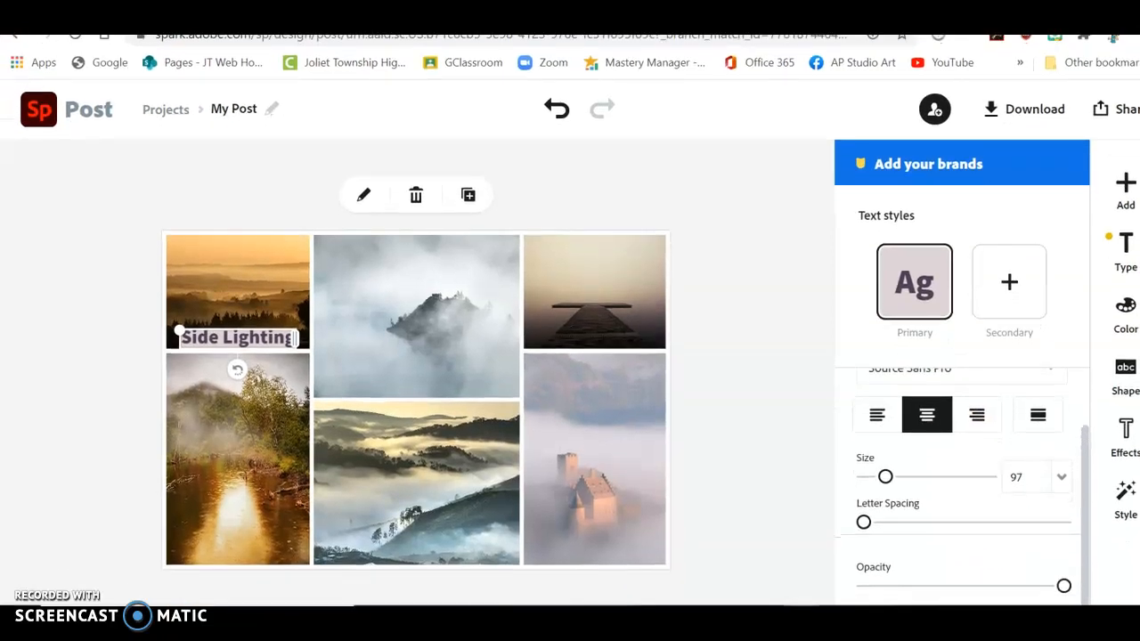
# - Lower the opacity of the Side Lighting title to a little under half
pyautogui.moveTo(1063, 585); pyautogui.dragTo(1055, 552)
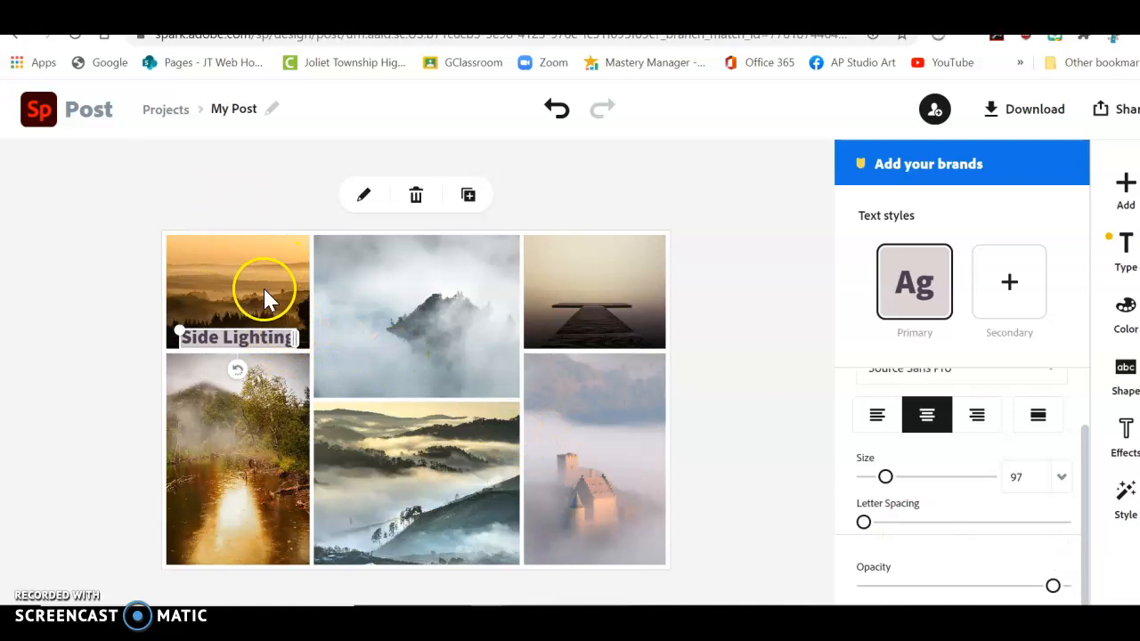
pyautogui.click(1054, 586)
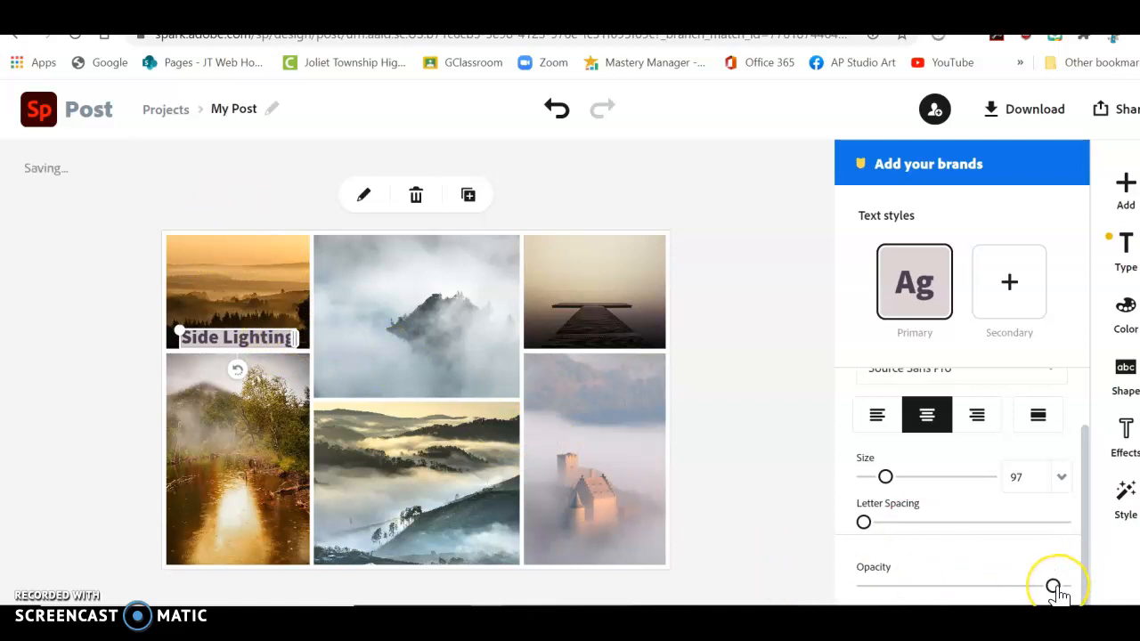
pyautogui.moveTo(1053, 587); pyautogui.dragTo(944, 585)
pyautogui.scroll(1, 960, 481)
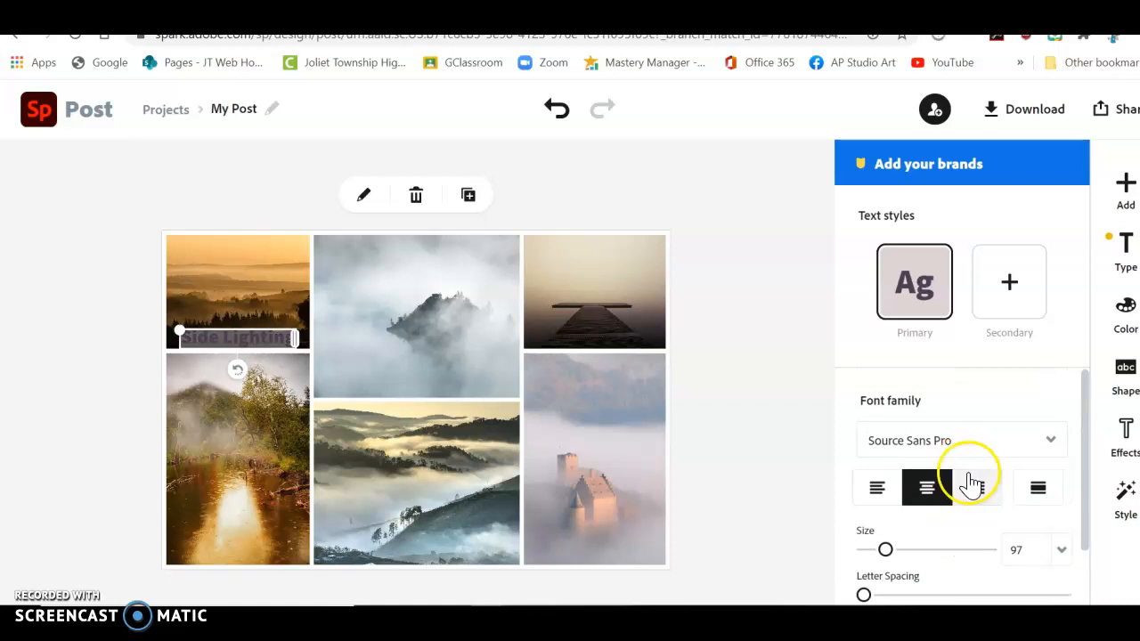
pyautogui.click(917, 285)
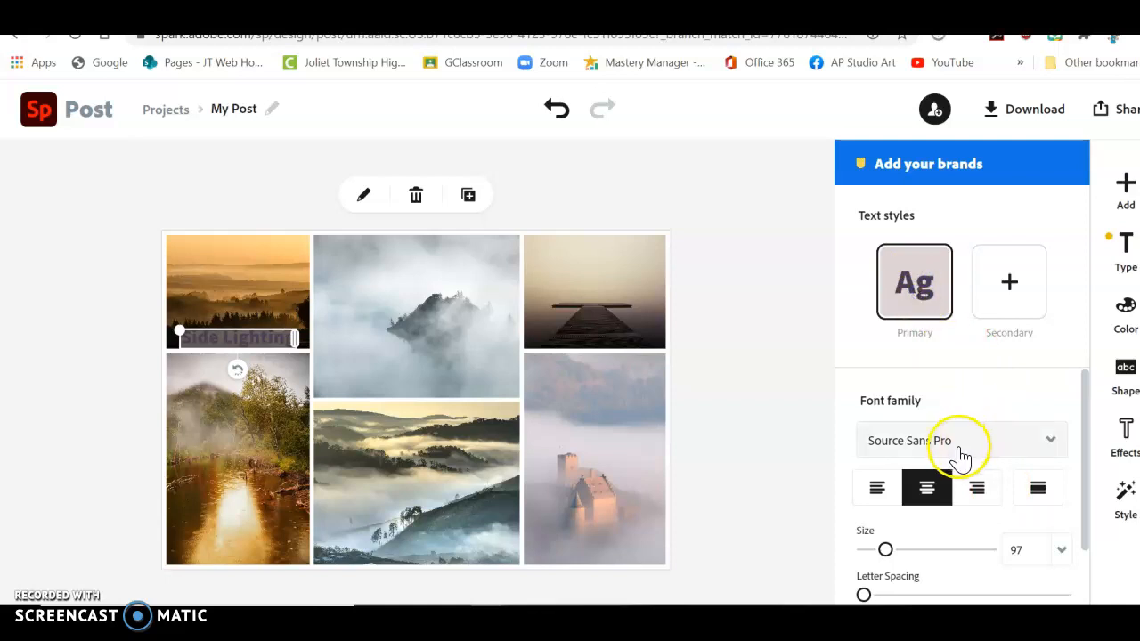
pyautogui.click(1129, 435)
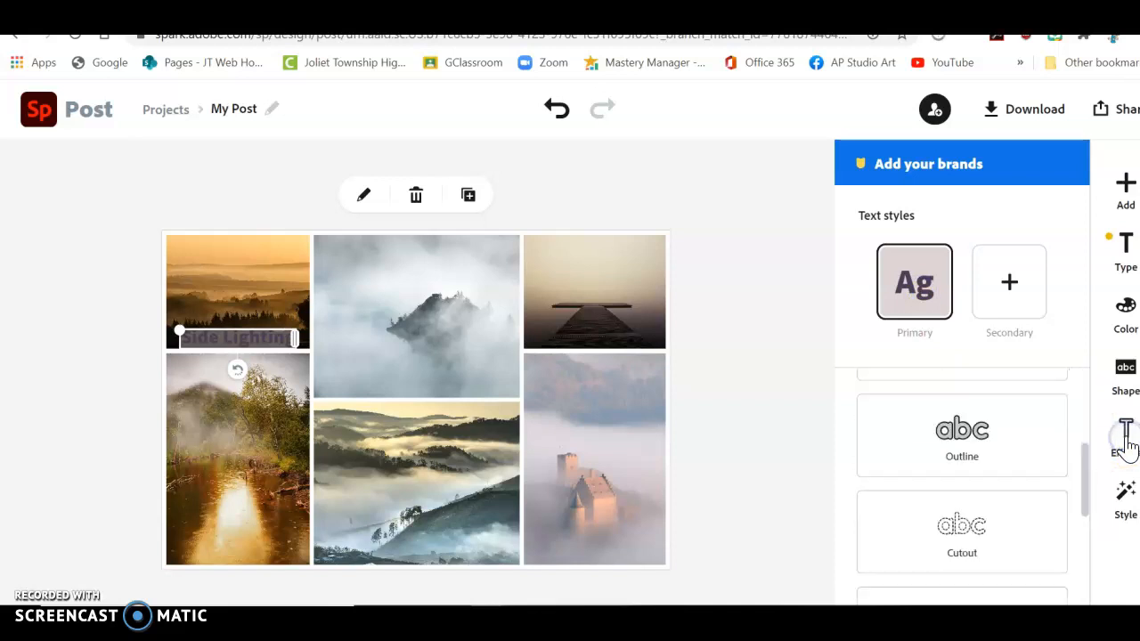
pyautogui.scroll(-5, 1033, 456)
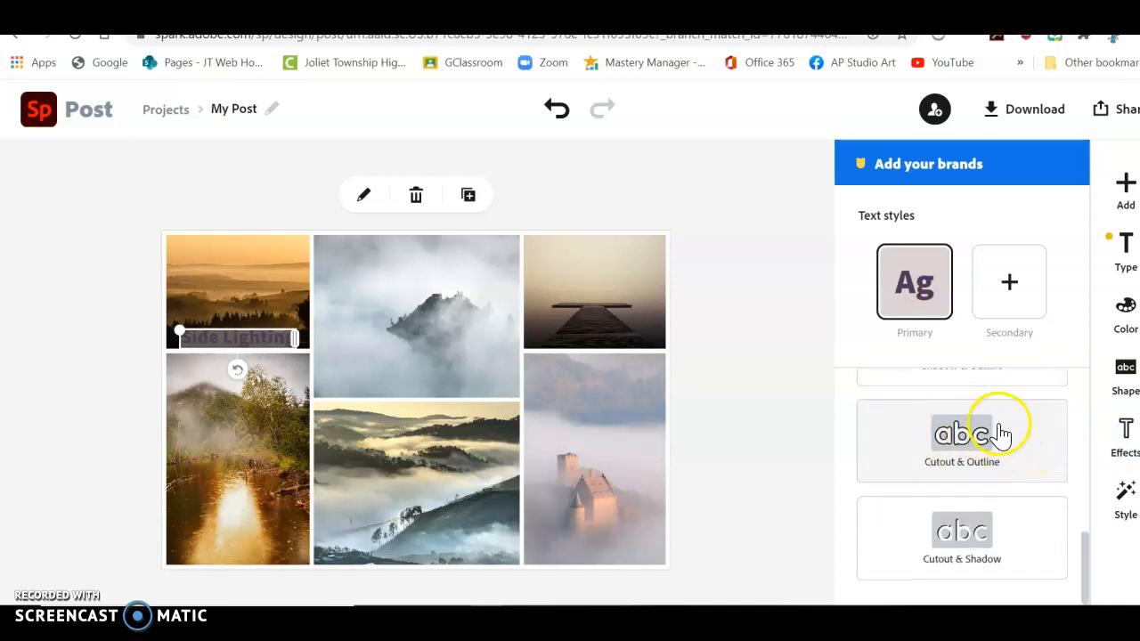
pyautogui.scroll(5, 1008, 452)
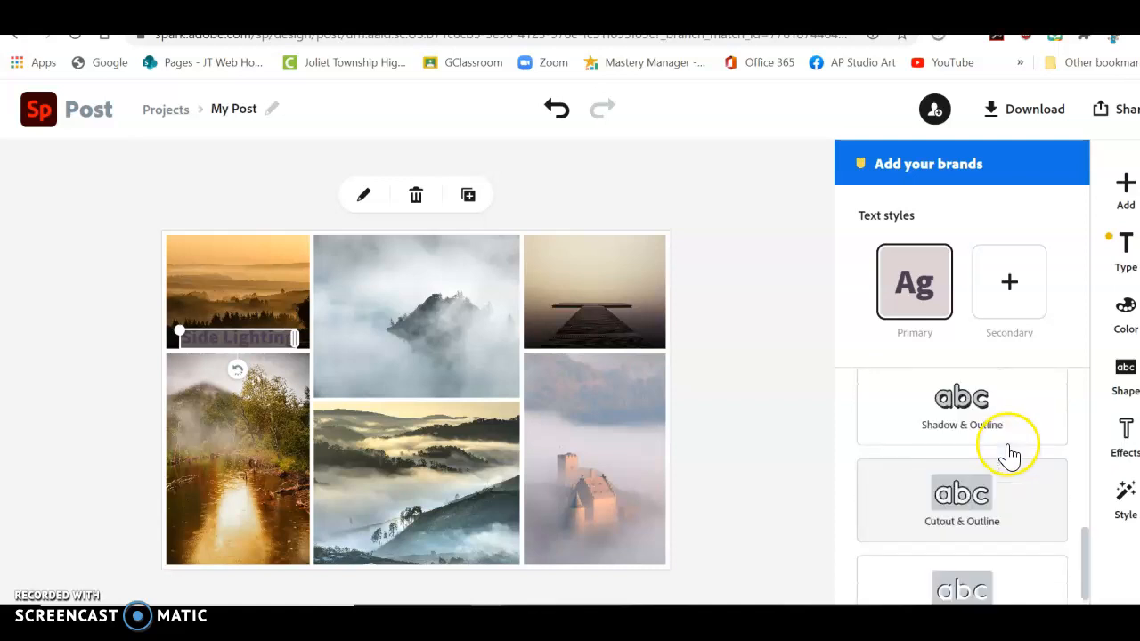
pyautogui.scroll(1, 1009, 454)
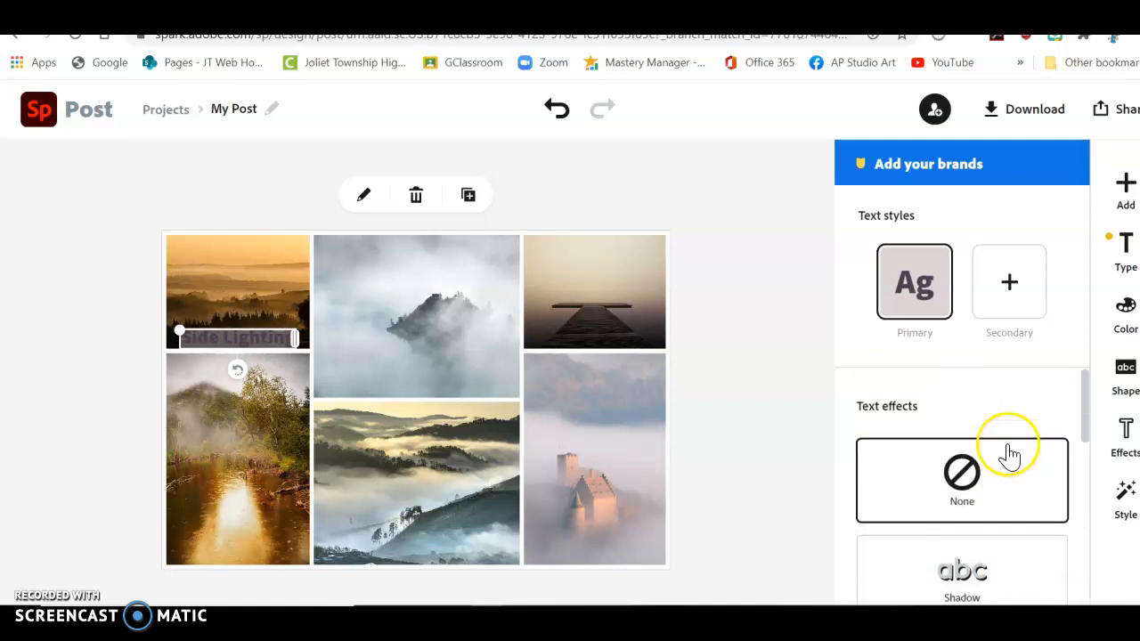
# - Move the Side Lighting title to the upper edge of the orange valley photo, undoing and redoing the change once
pyautogui.click(361, 384)
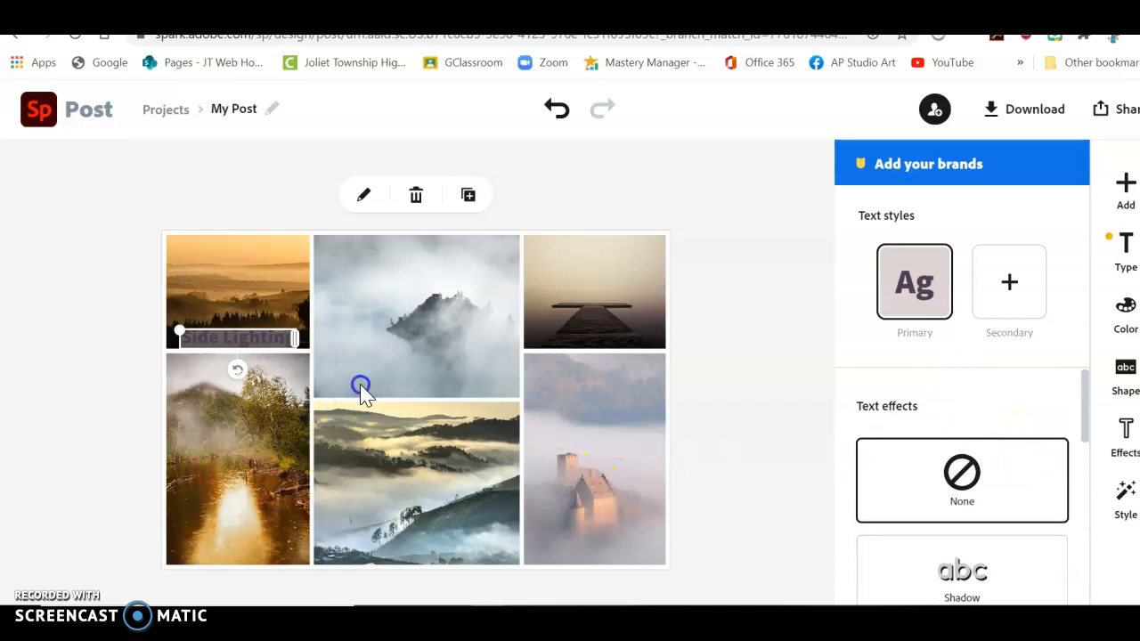
pyautogui.click(409, 352)
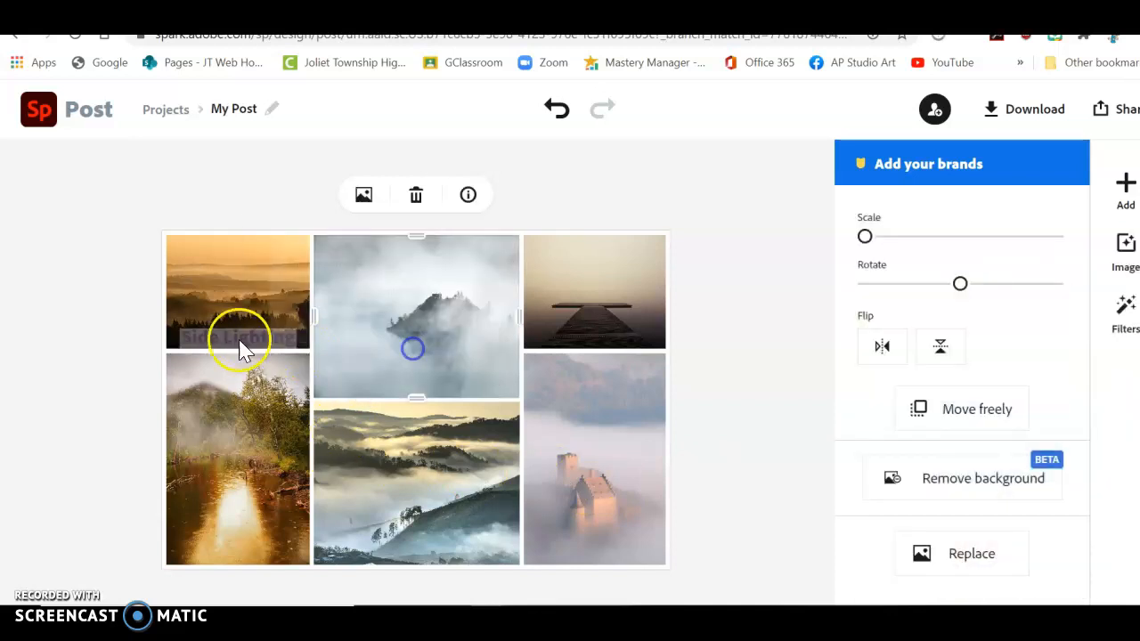
pyautogui.moveTo(226, 348); pyautogui.dragTo(238, 255)
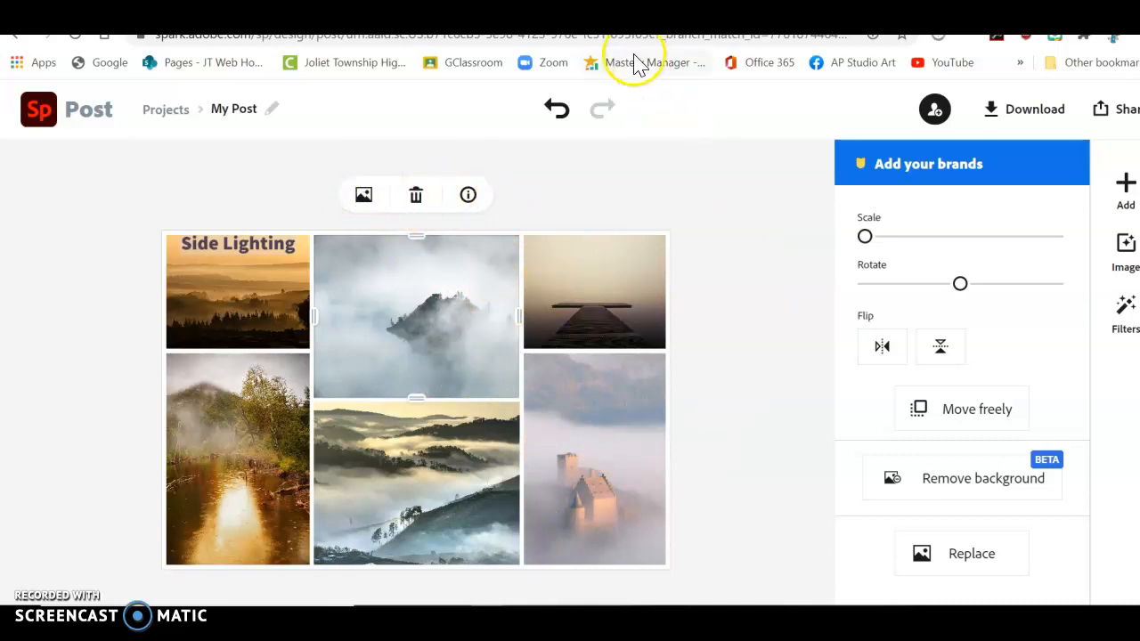
pyautogui.click(561, 108)
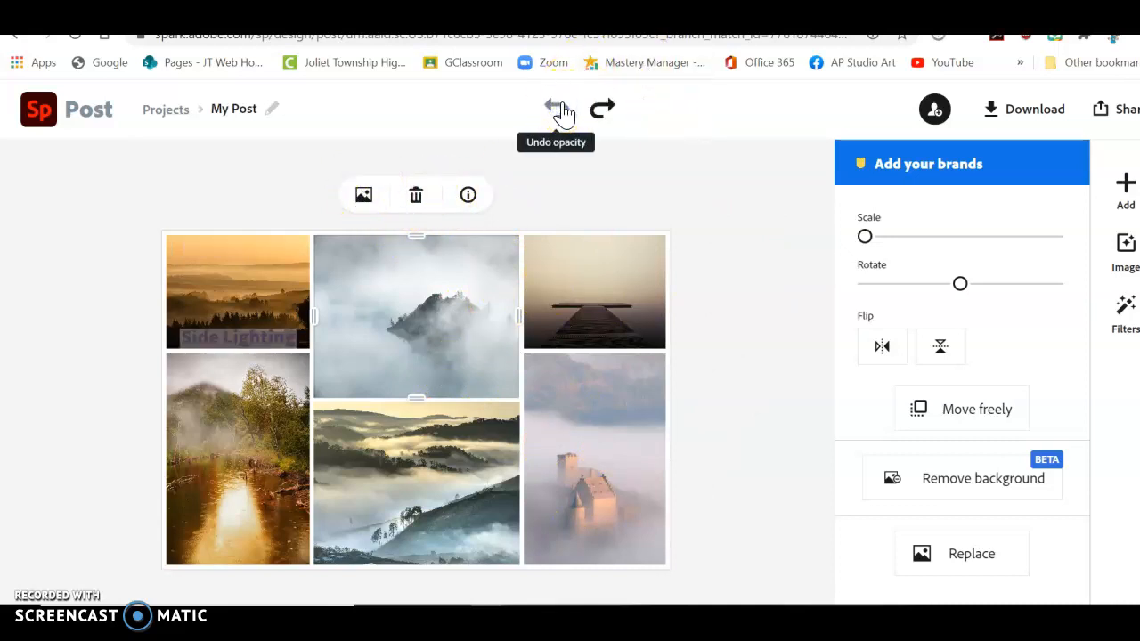
pyautogui.click(602, 109)
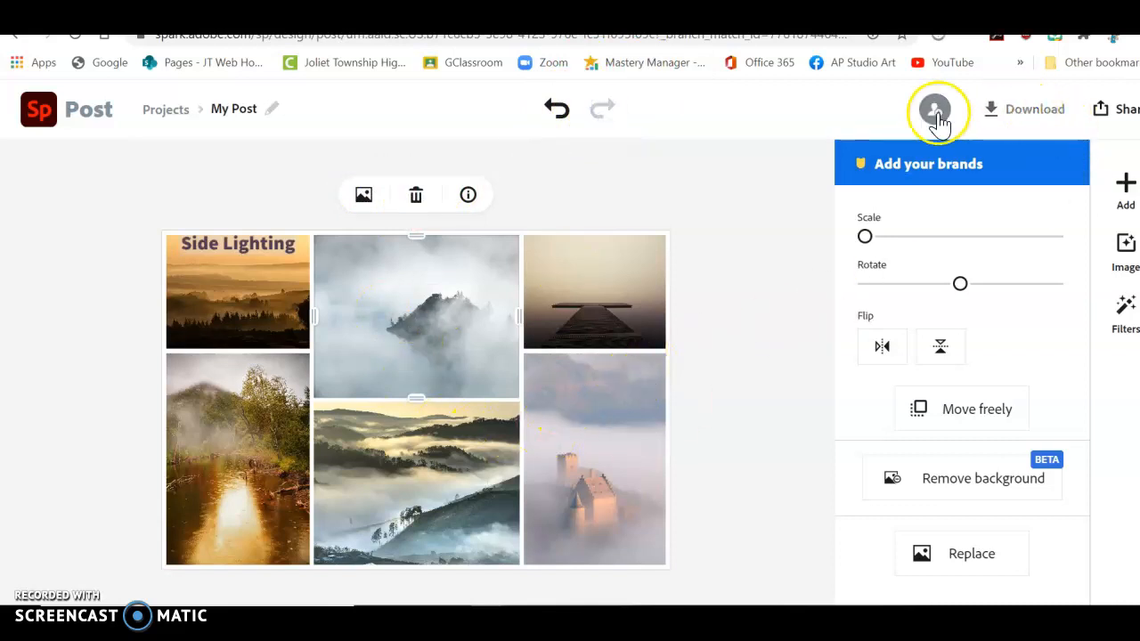
# - Download the finished collage as a JPG file
pyautogui.click(1018, 112)
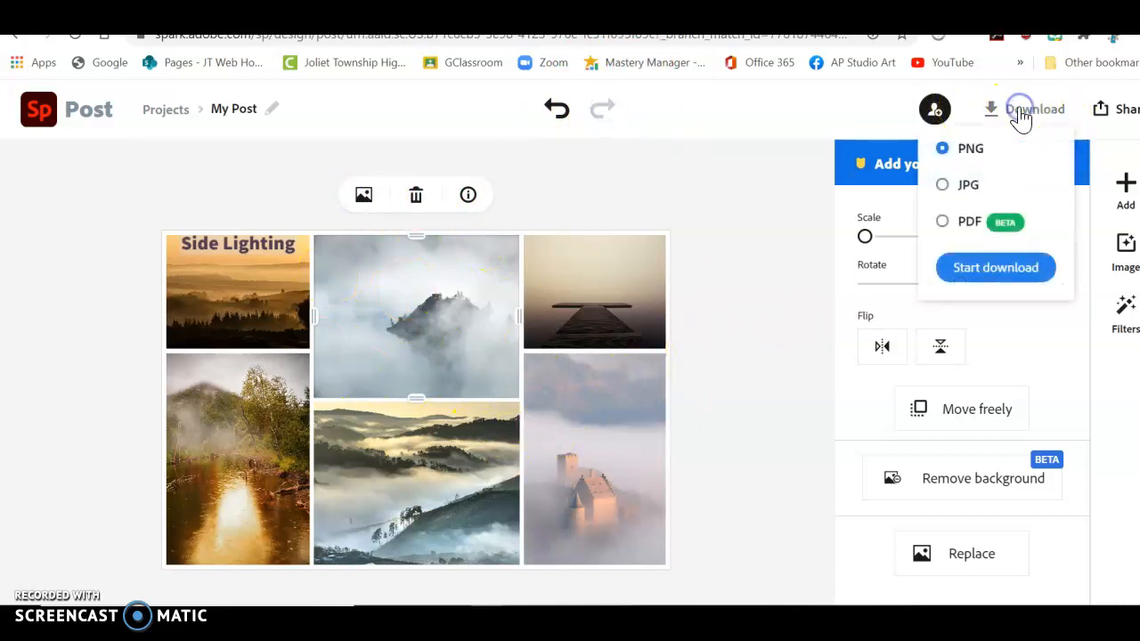
pyautogui.click(940, 185)
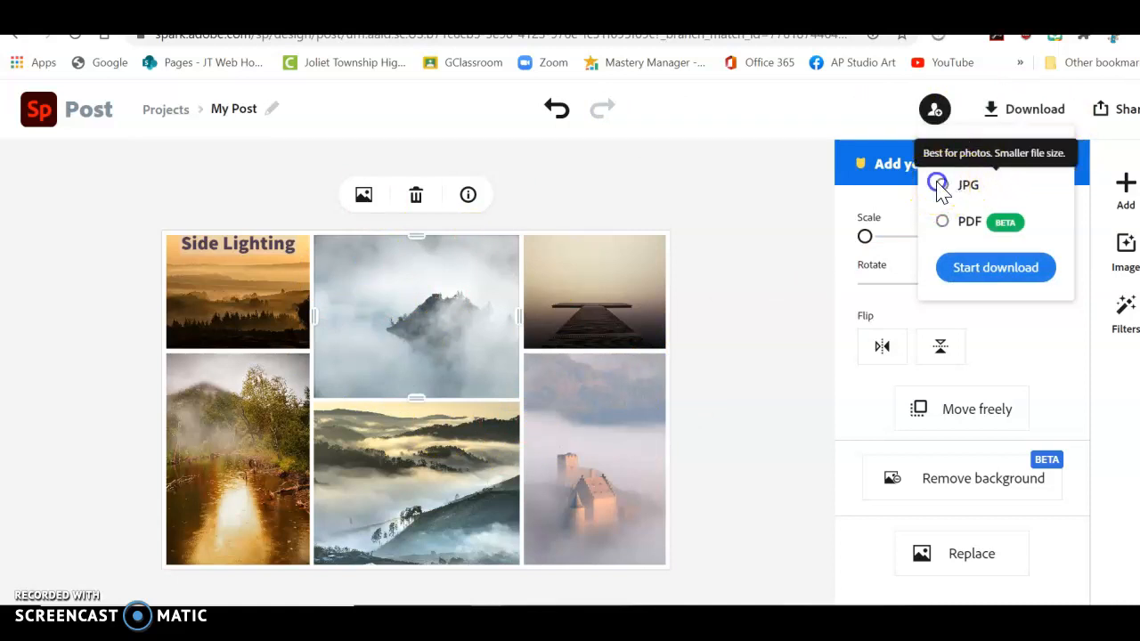
pyautogui.click(980, 277)
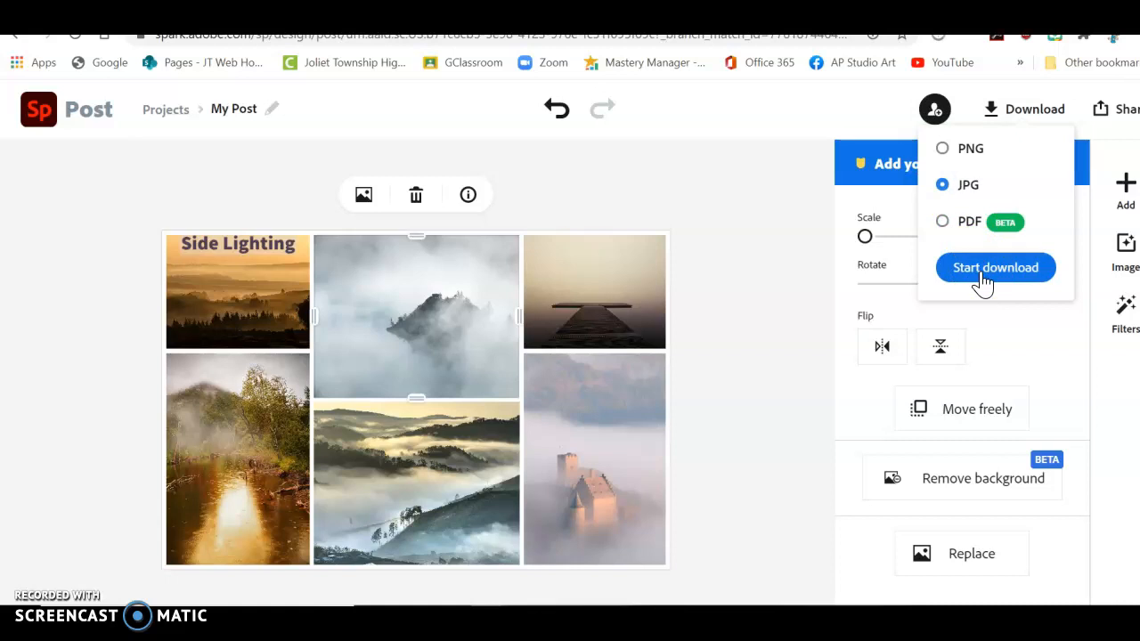
pyautogui.click(983, 281)
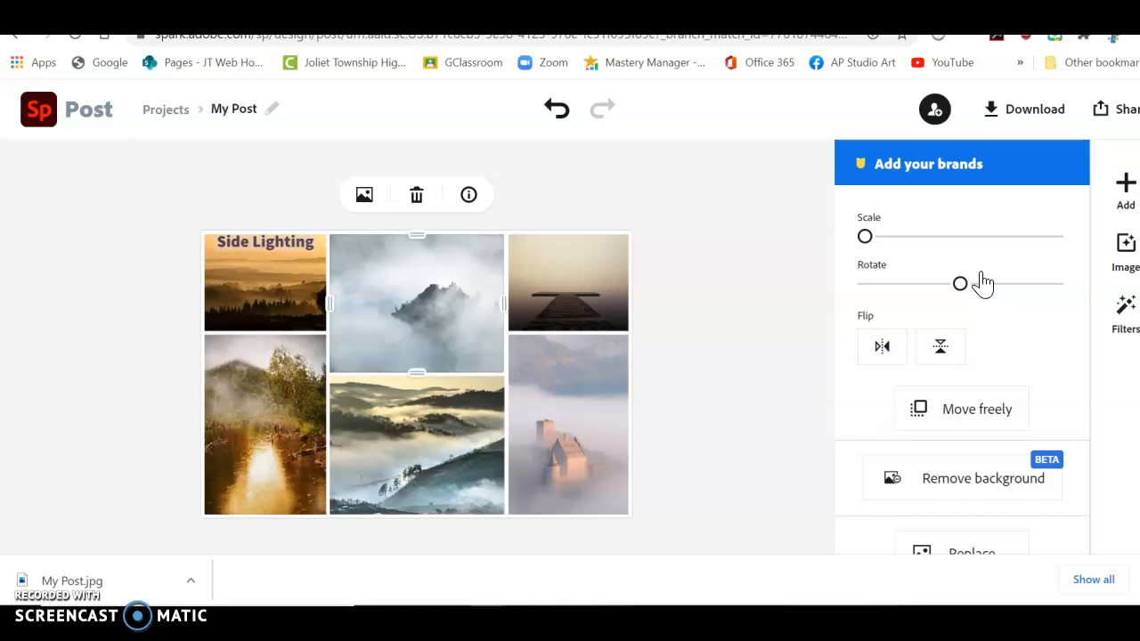
# - Show the downloaded My Post.jpg in its folder in File Explorer and look through the files and folders there
pyautogui.click(191, 584)
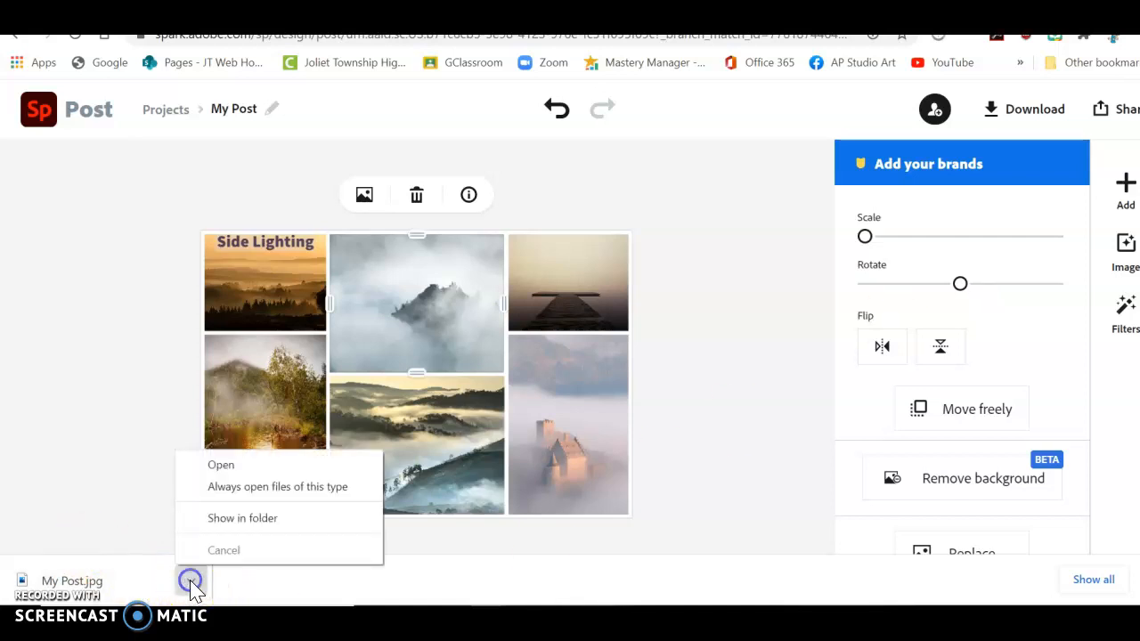
pyautogui.click(242, 521)
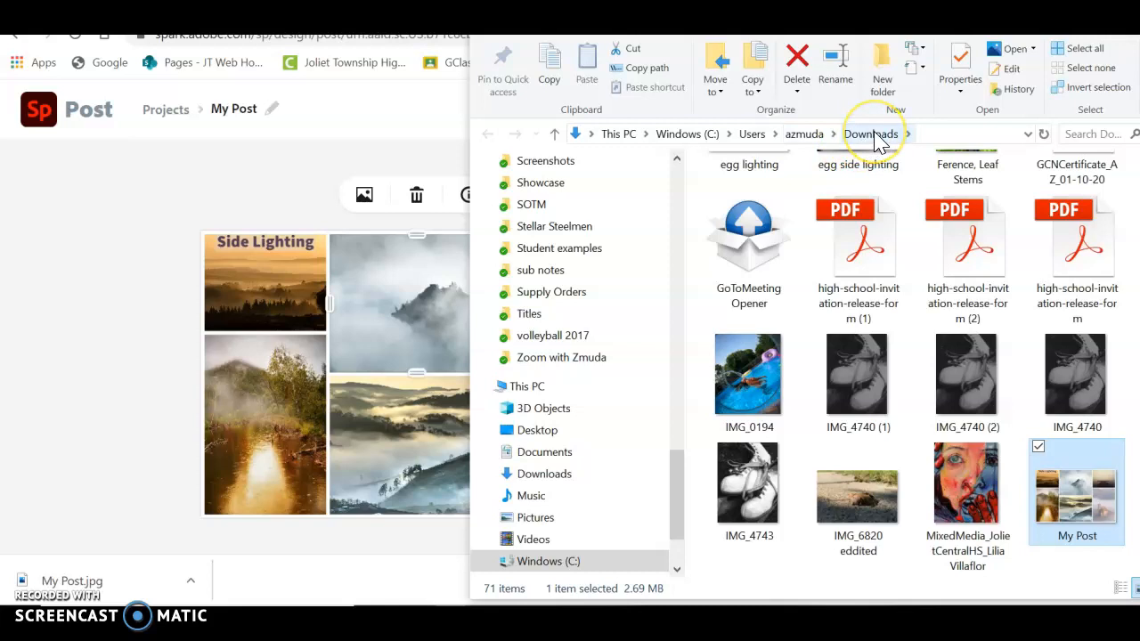
pyautogui.scroll(-5, 952, 383)
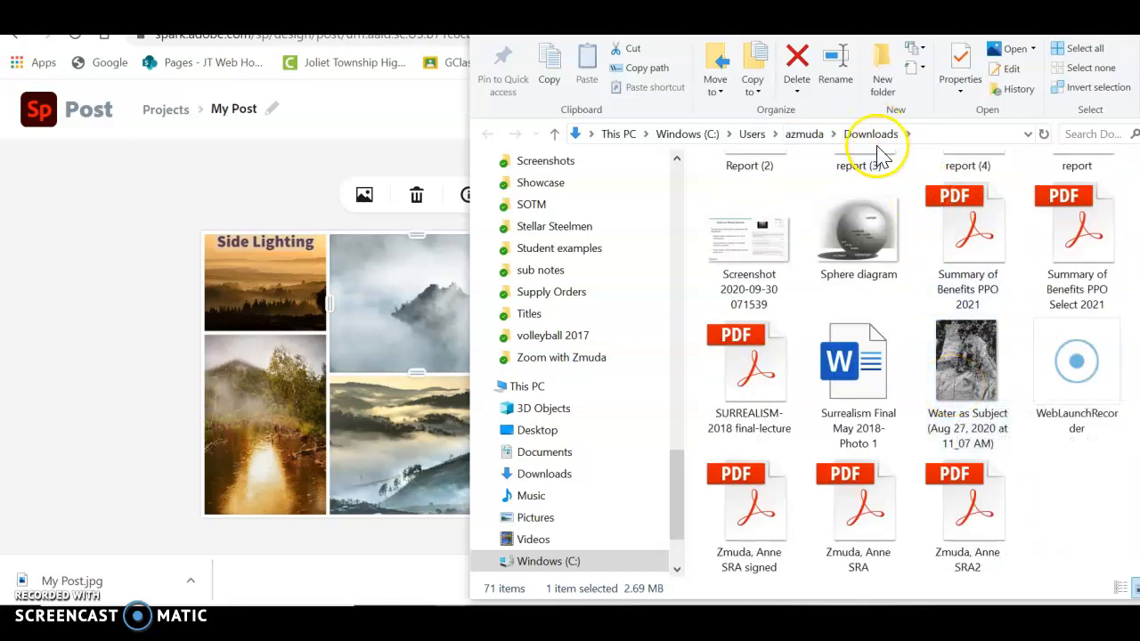
pyautogui.scroll(6, 649, 312)
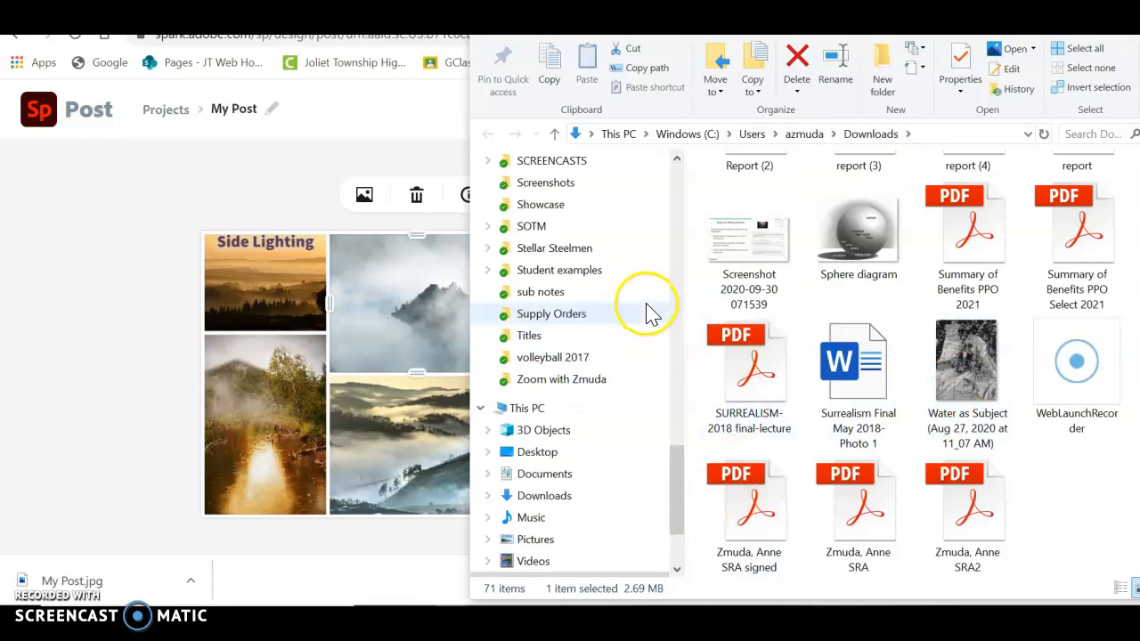